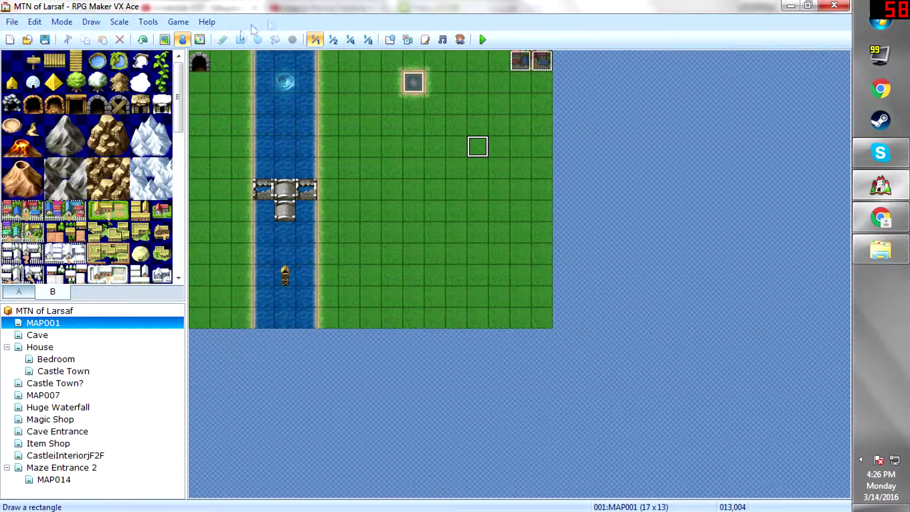
Step: Delete the old 545afb9d11f7a battler from Graphics/Battlers in the Resource Manager
left_click(147, 23)
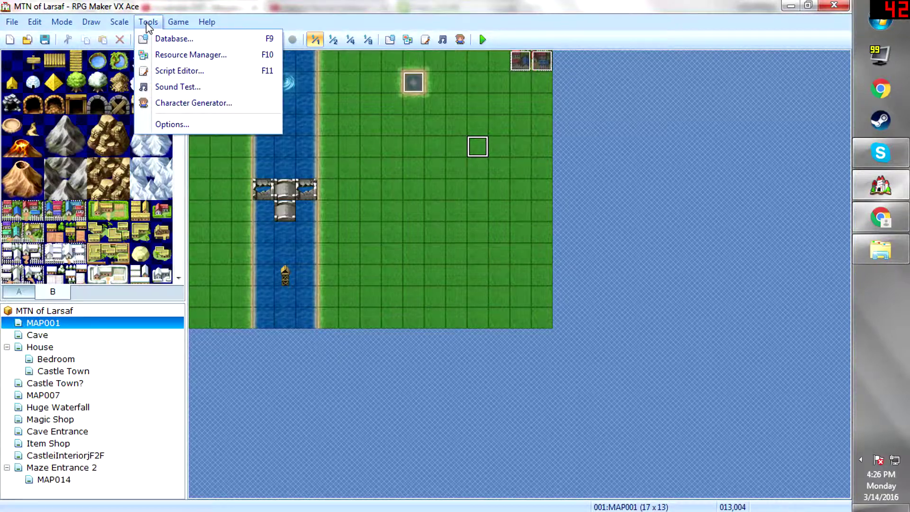
left_click(172, 62)
left_click(462, 138)
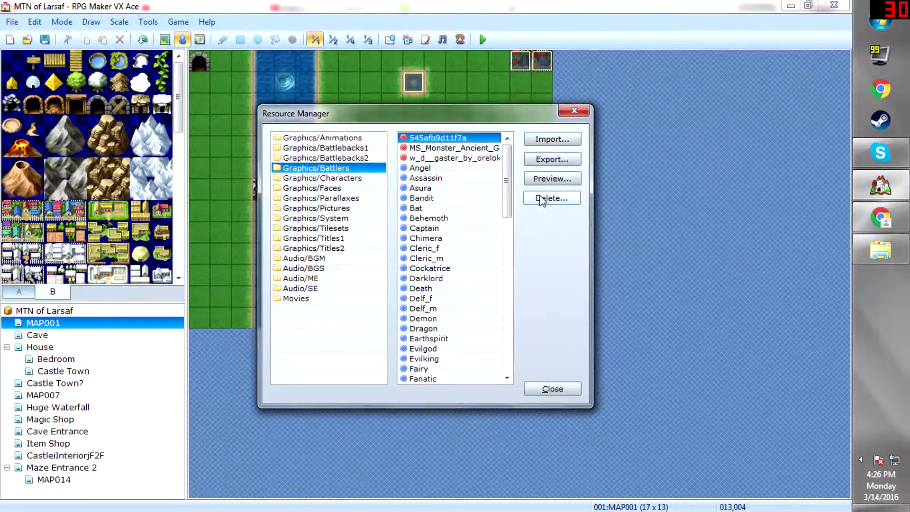
left_click(549, 198)
left_click(405, 292)
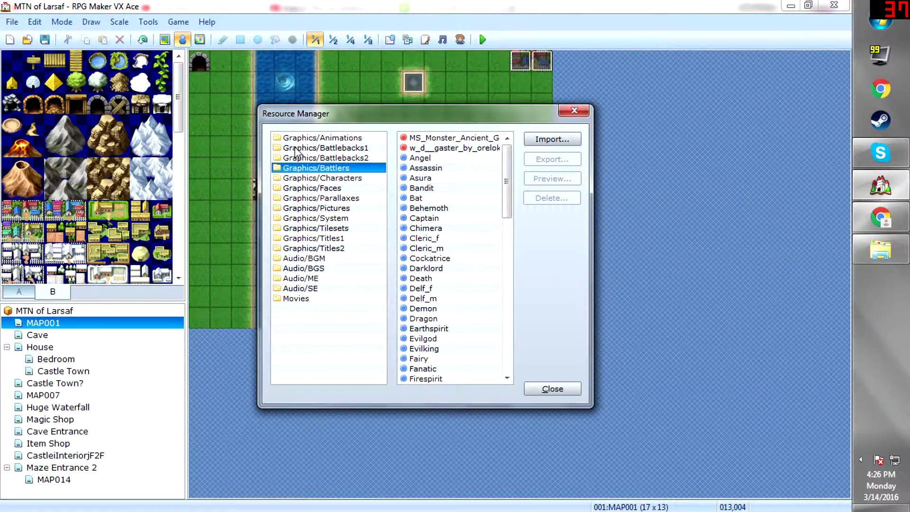
Step: Browse the Battlebacks and Animations folders, then return to Battlers and start an import
left_click(320, 148)
left_click(314, 138)
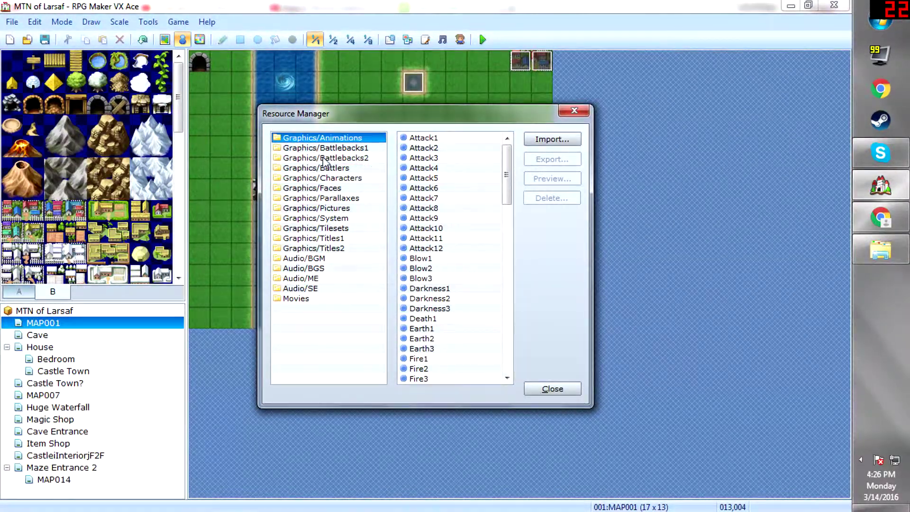
left_click(320, 159)
left_click(323, 178)
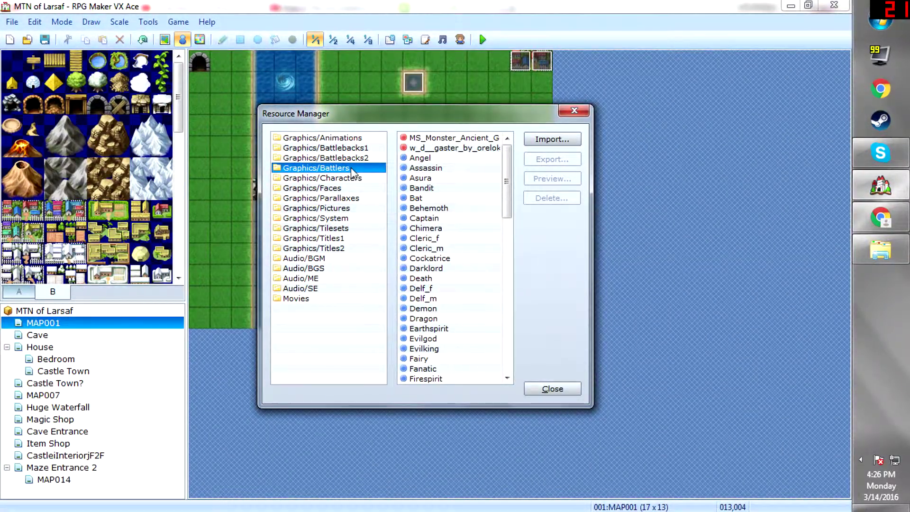
left_click(548, 142)
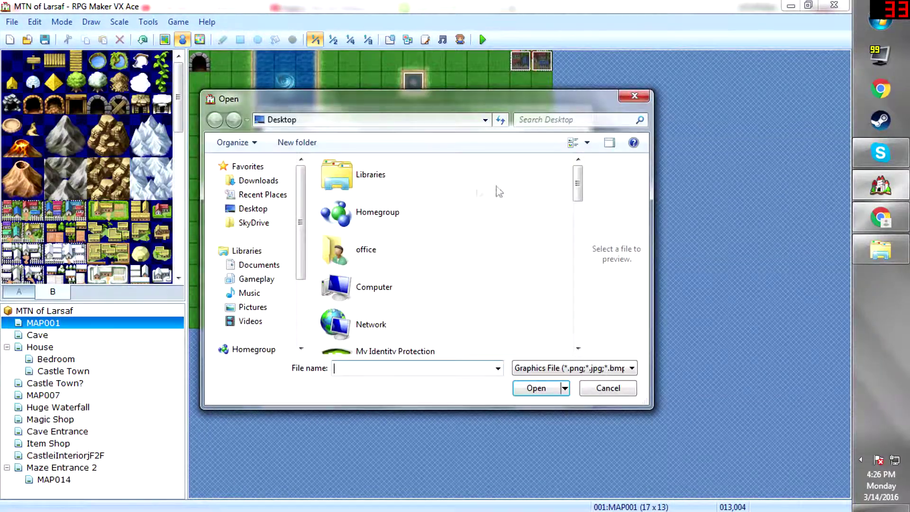
scroll(566, 182, "down", 3)
scroll(569, 171, "up", 3)
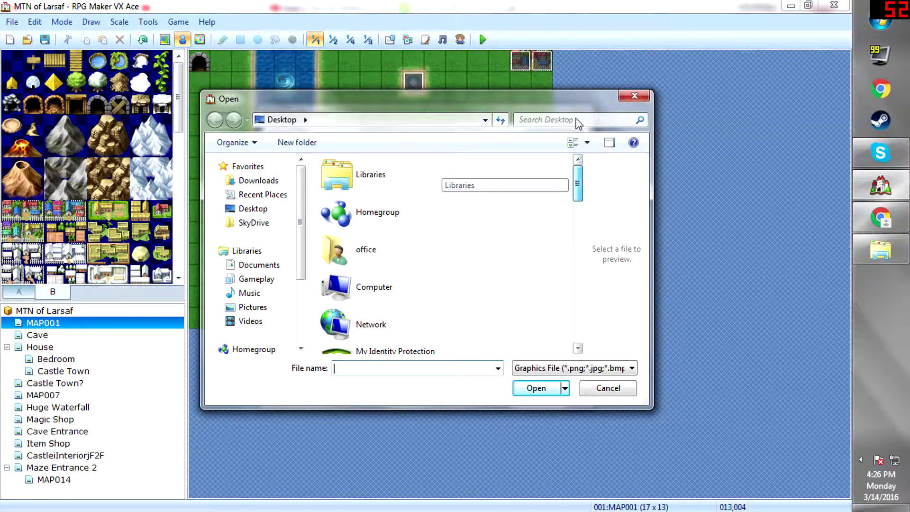
scroll(569, 142, "down", 2)
scroll(565, 153, "up", 2)
scroll(562, 171, "down", 2)
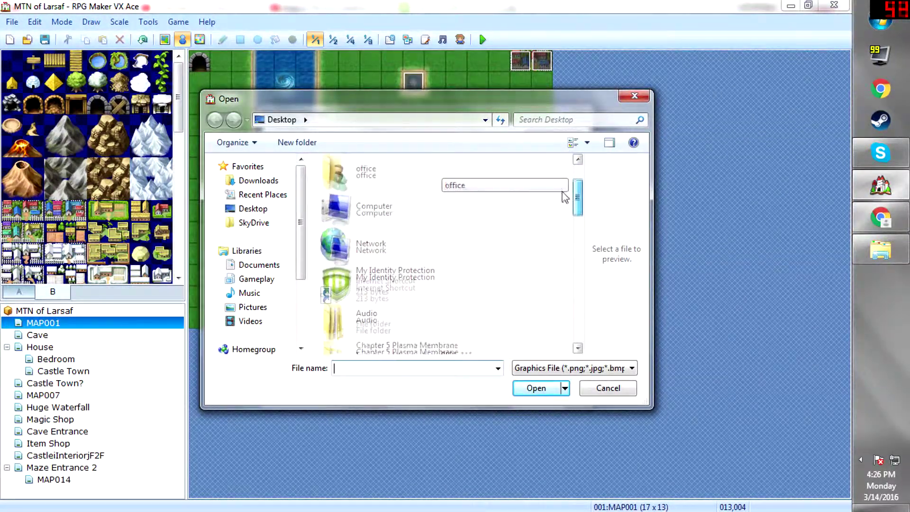
scroll(548, 228, "down", 3)
scroll(544, 256, "down", 3)
scroll(499, 270, "down", 1)
Step: Import 545afb9d11f7a.png from the Desktop into the Battlers folder
left_click(413, 193)
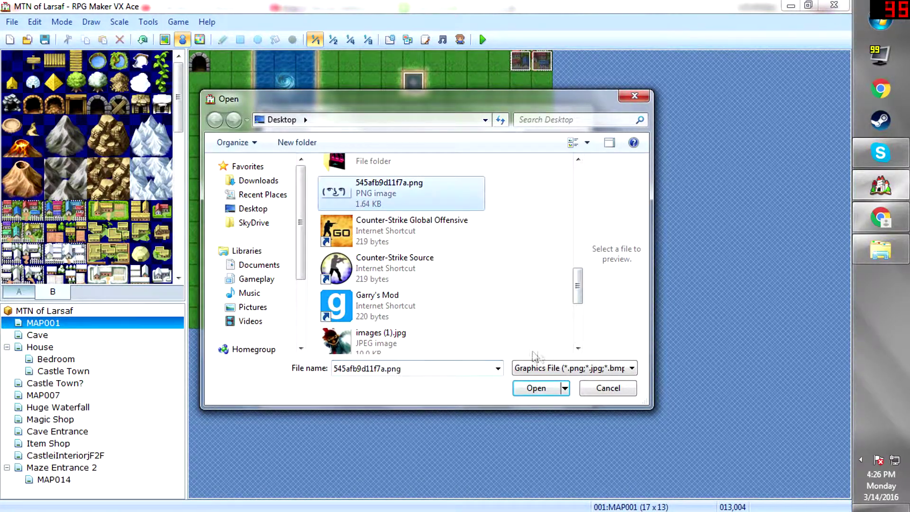
left_click(537, 391)
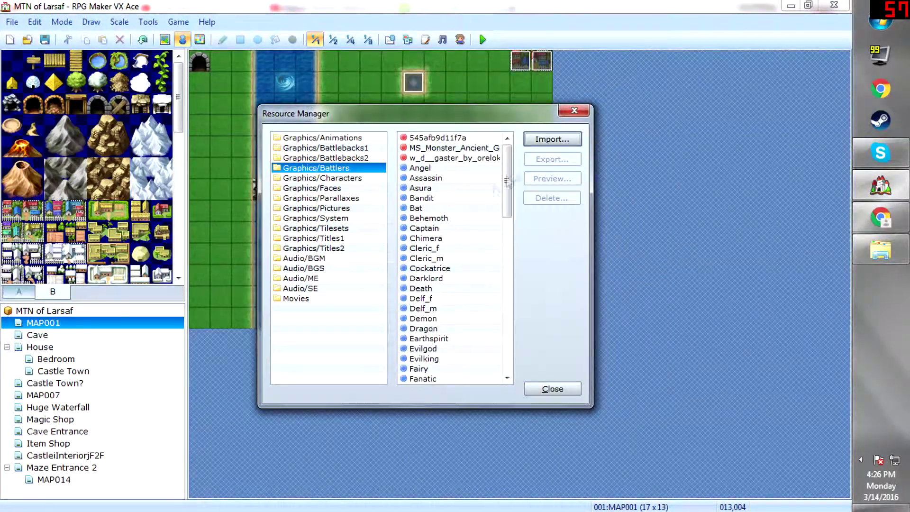
Step: Preview the re-imported 545afb9d11f7a smiling-face battler, then close the Resource Manager
left_click(482, 141)
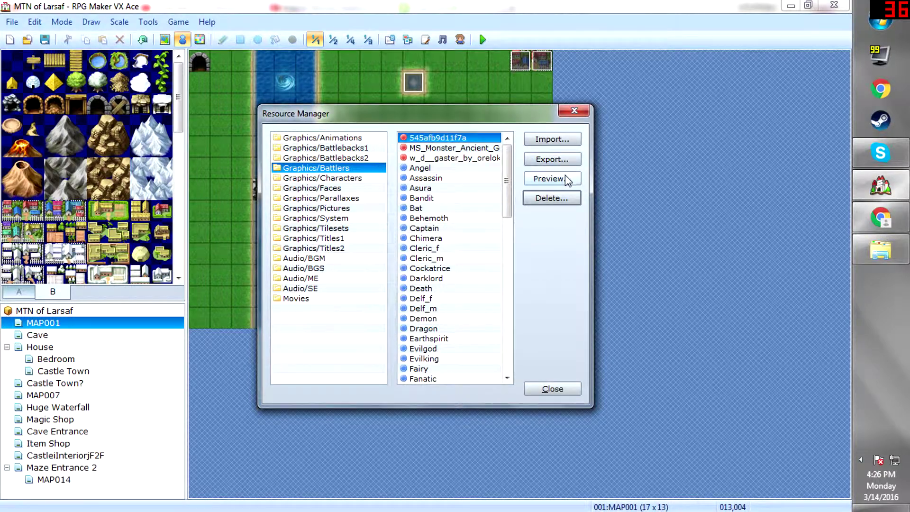
left_click(566, 178)
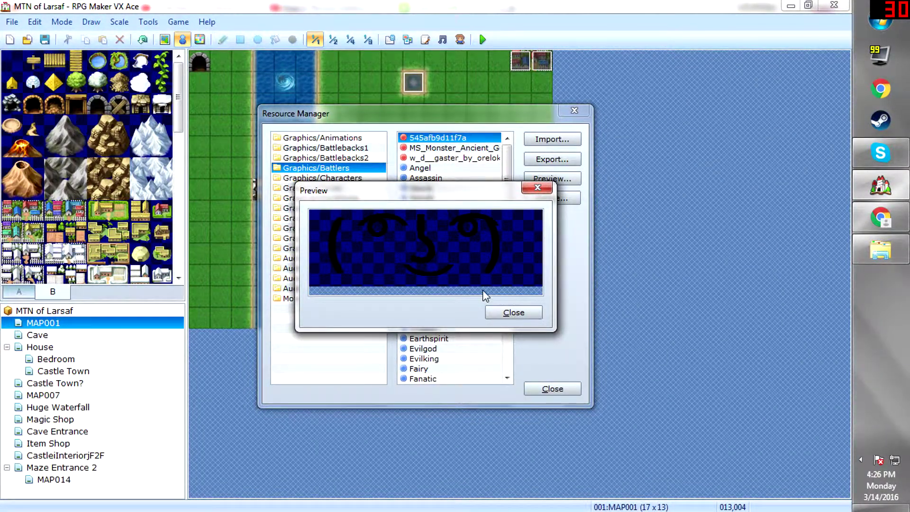
left_click(514, 312)
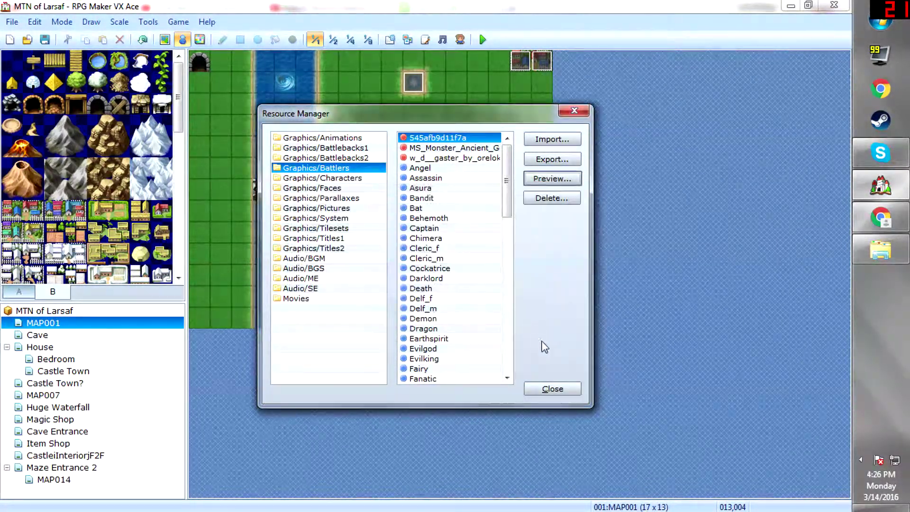
left_click(573, 388)
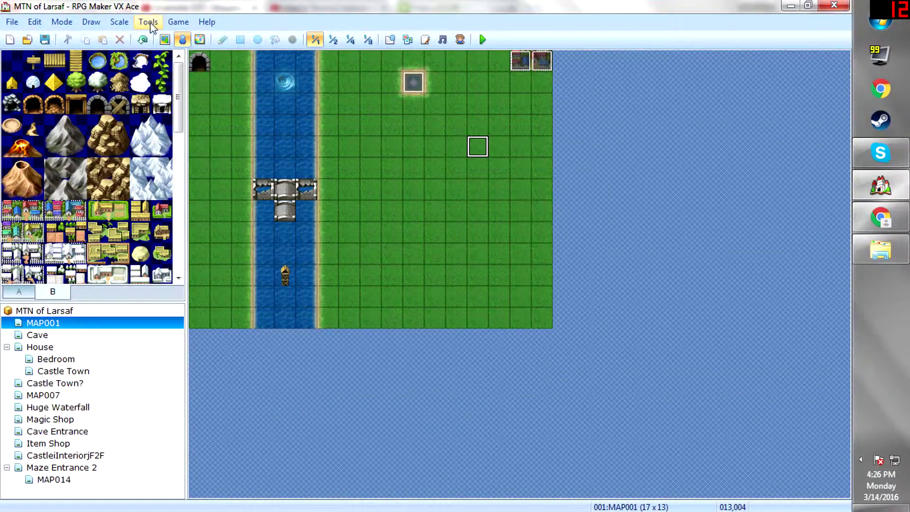
Step: Open the Database and clear the old 039:Lenny troop
left_click(149, 23)
left_click(143, 23)
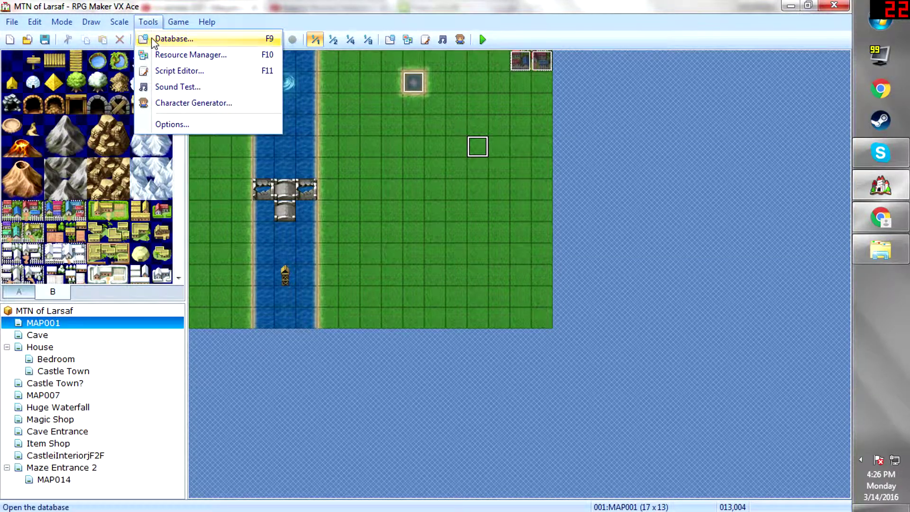
left_click(164, 39)
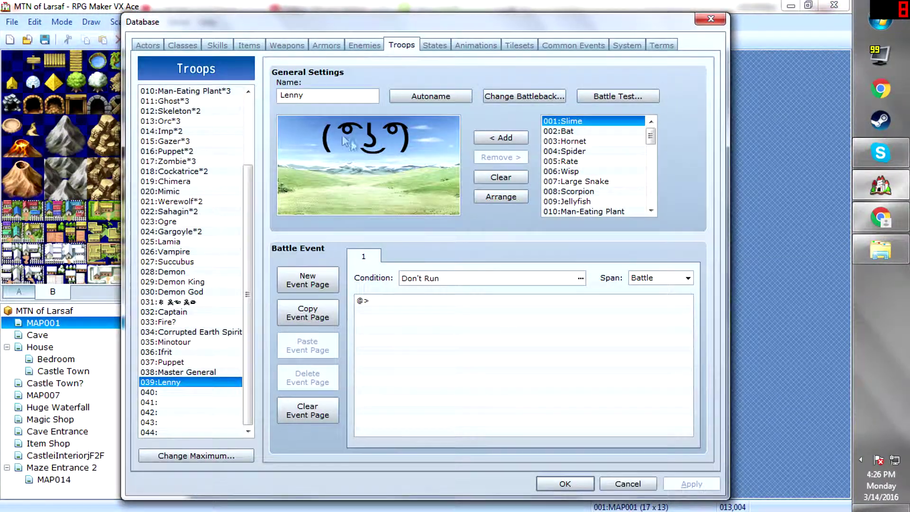
right_click(189, 388)
left_click(235, 420)
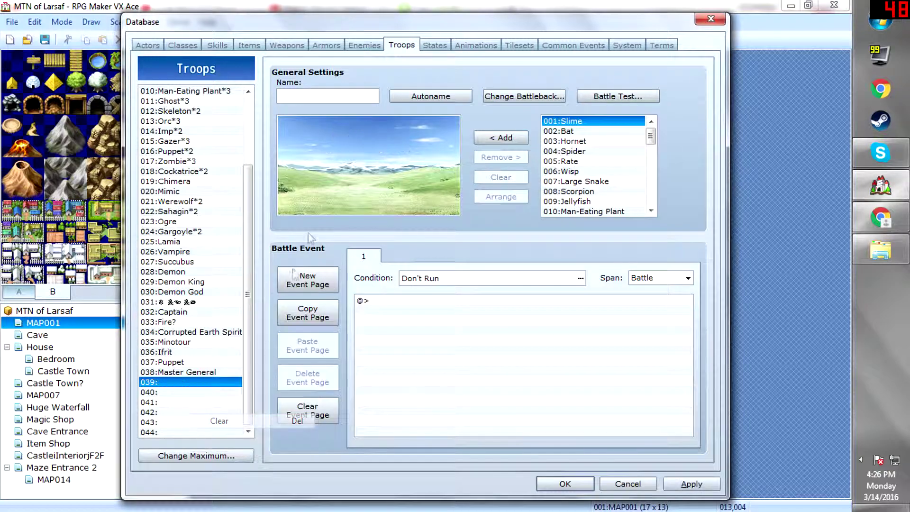
Step: Clear the old 038:Lenny enemy, keeping the maximum enemy count at 43
left_click(349, 53)
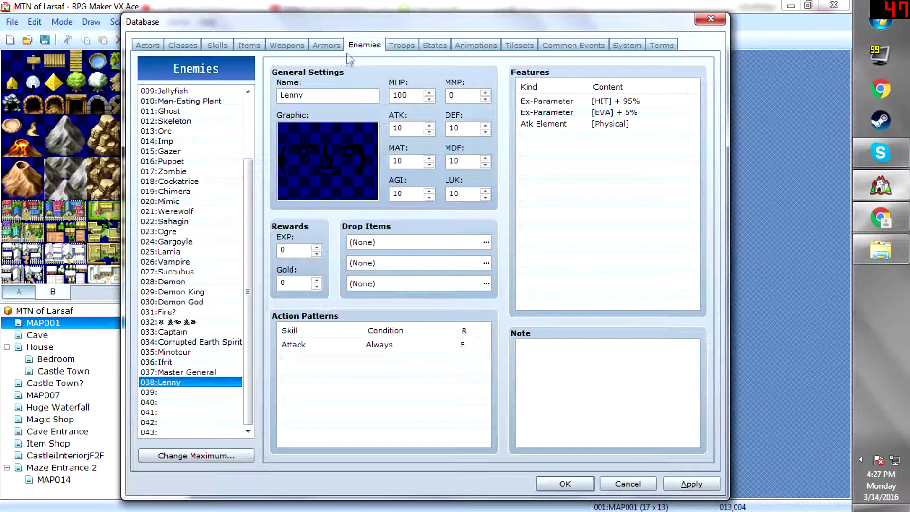
right_click(185, 386)
left_click(213, 420)
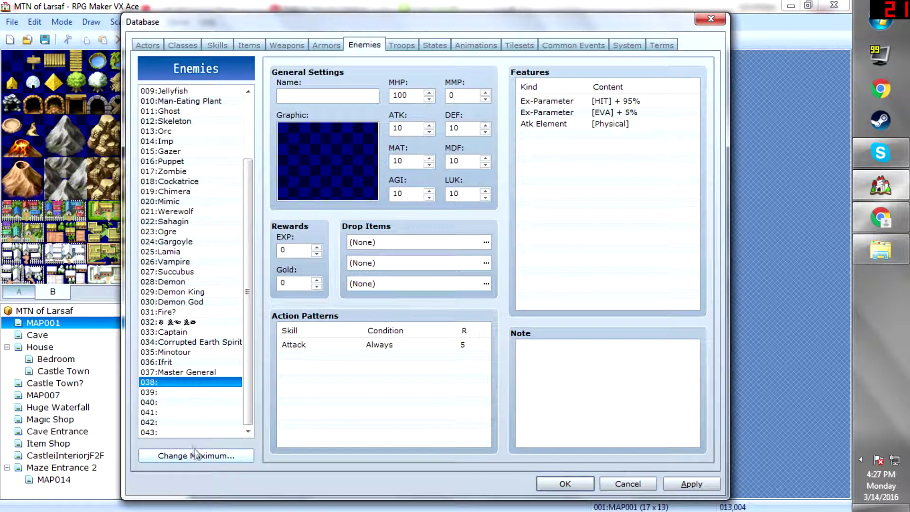
left_click(203, 459)
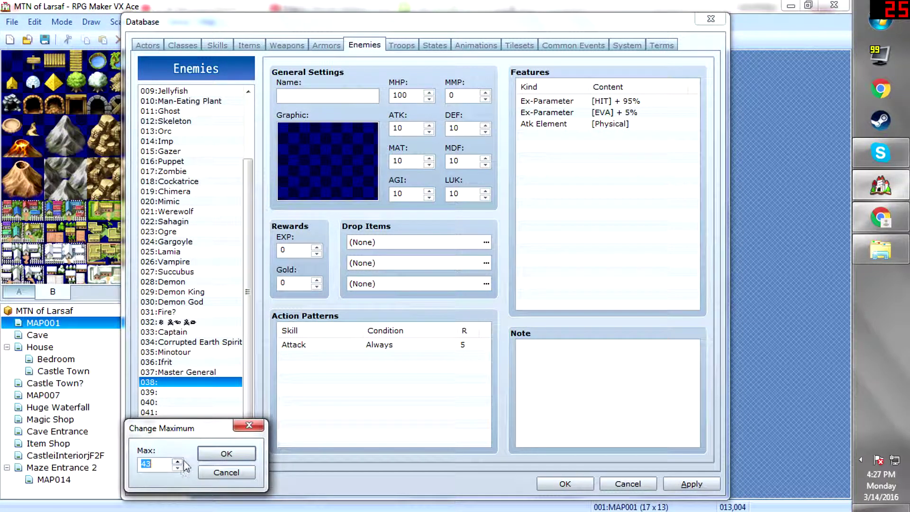
left_click(217, 454)
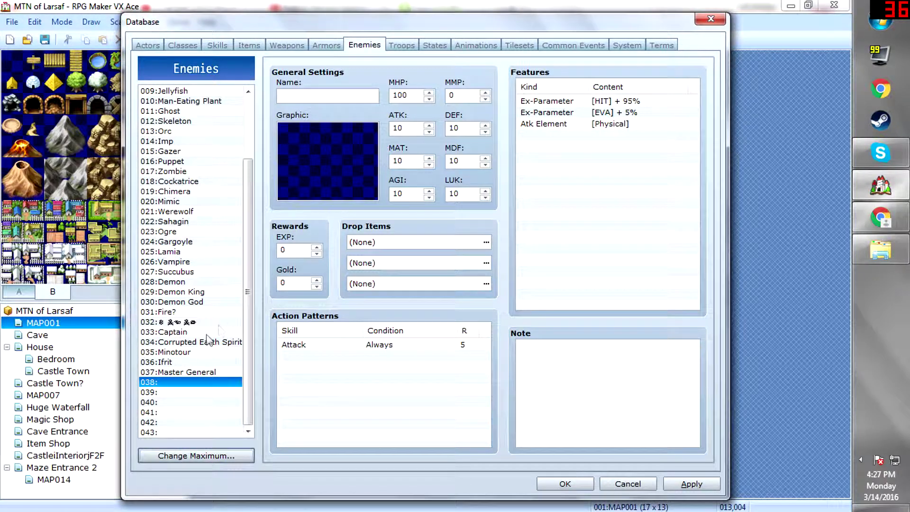
double_click(311, 148)
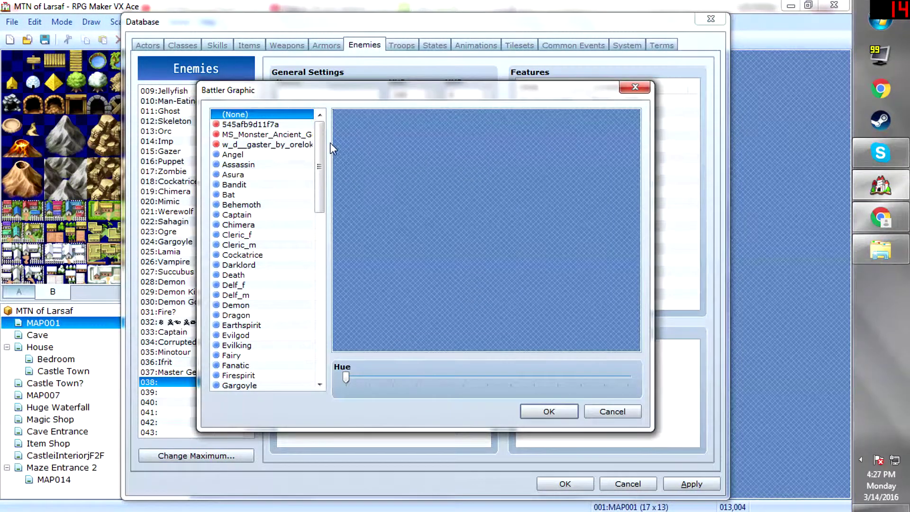
Step: Give enemy 038 the 545afb9d11f7a face battler, leaving the hue unchanged
left_click(255, 127)
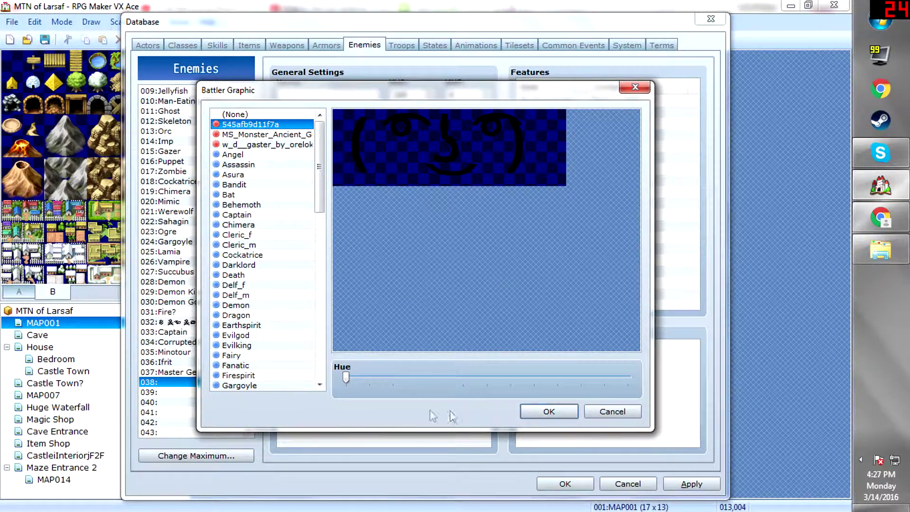
mouse_move(347, 378)
left_mouse_down()
mouse_move(519, 394)
mouse_move(290, 400)
left_mouse_up()
left_click(535, 408)
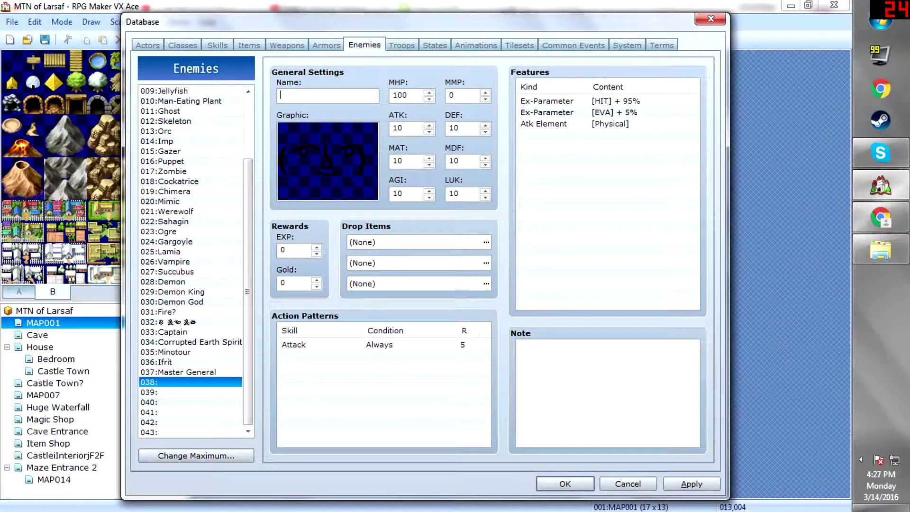
type("Lenny")
Step: Name enemy 038 'Lenny' and begin choosing its first drop item
left_click(485, 242)
left_click(365, 220)
left_click(482, 222)
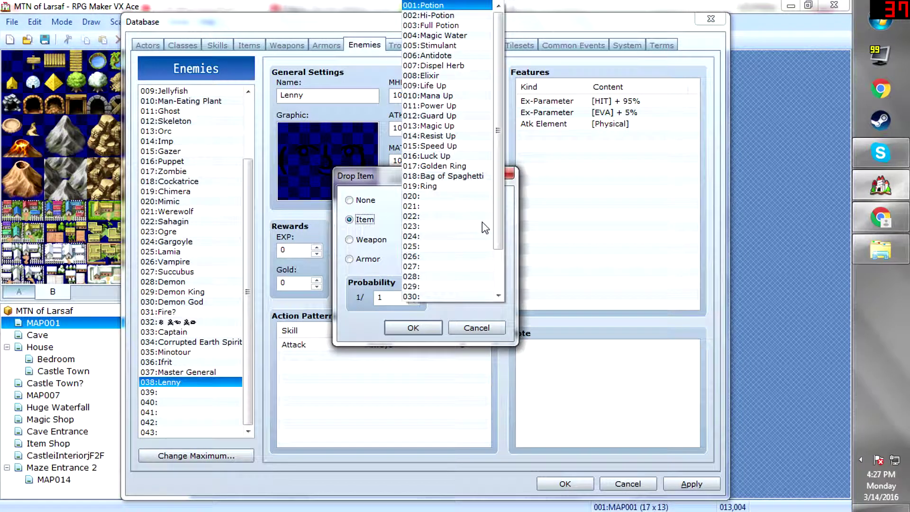
left_click(477, 218)
scroll(455, 164, "up", 2)
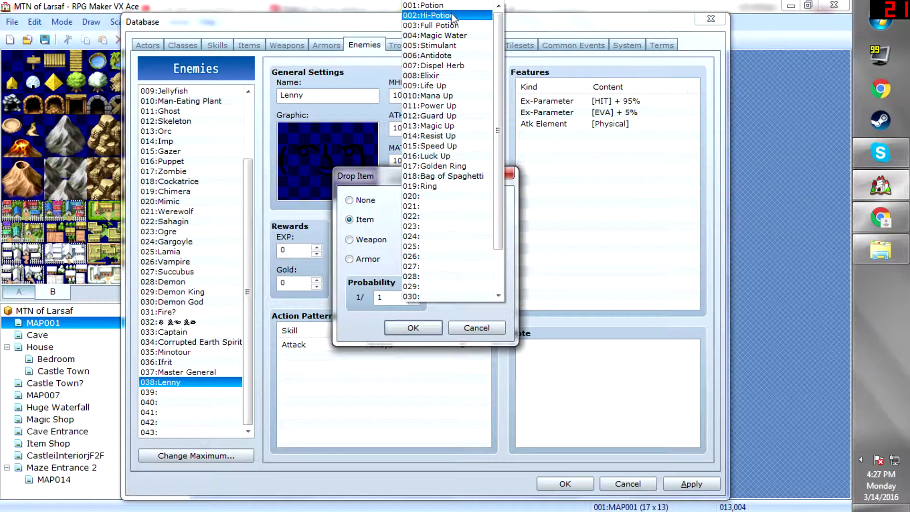
left_click(434, 6)
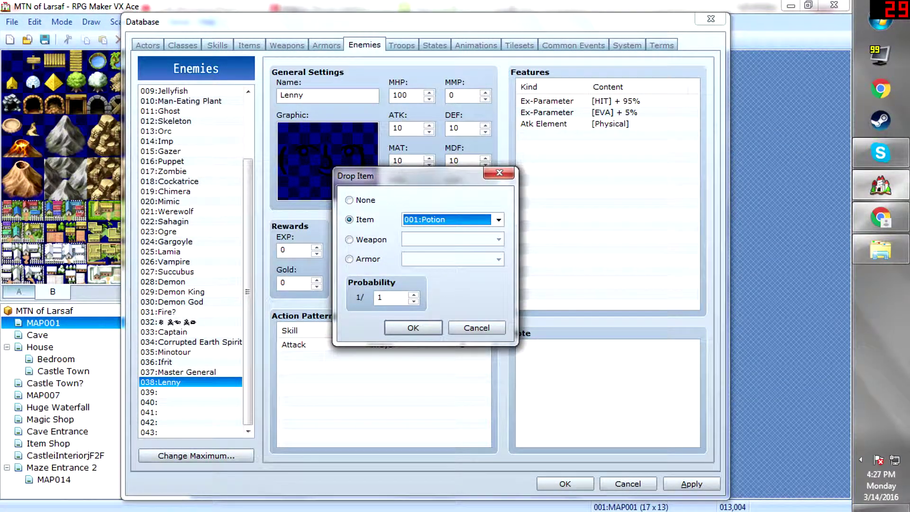
left_click(397, 298)
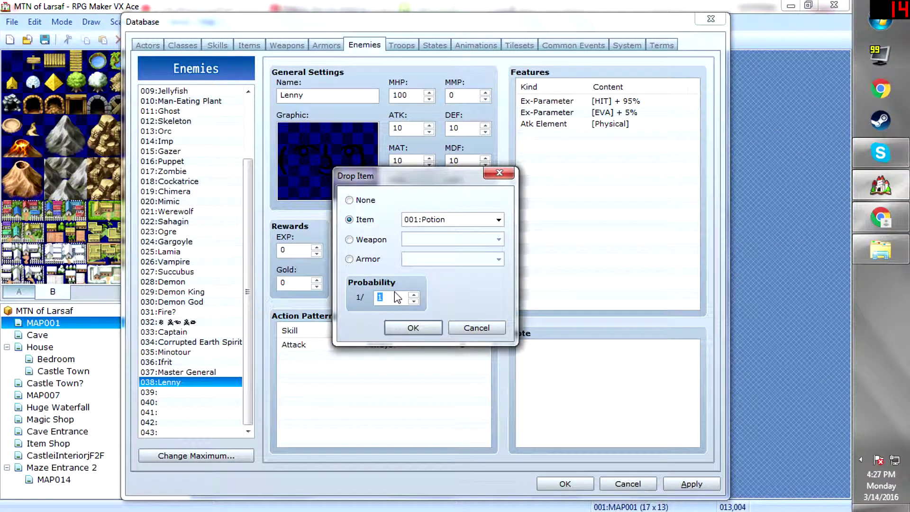
key("BackSpace")
type("5")
key("BackSpace")
left_click(475, 328)
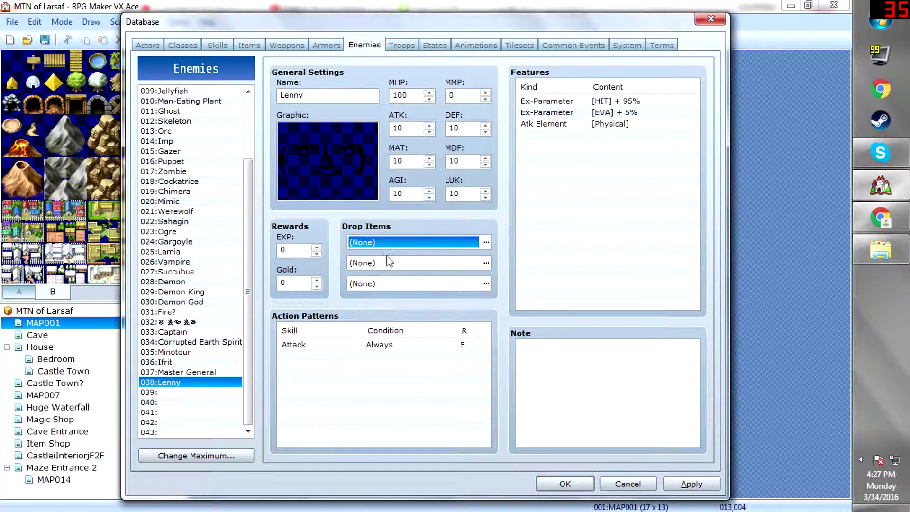
Step: Leave Lenny's EXP and Attack action pattern unchanged, then apply the enemy settings
double_click(282, 250)
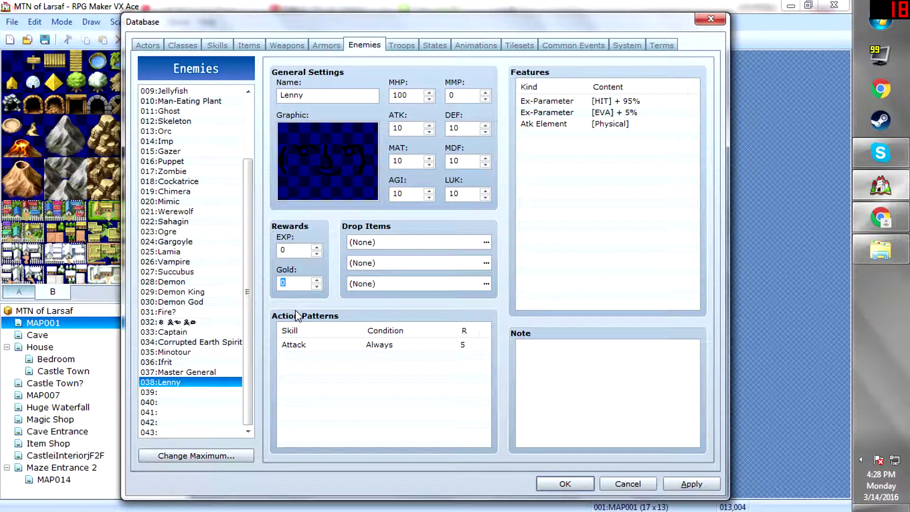
double_click(311, 353)
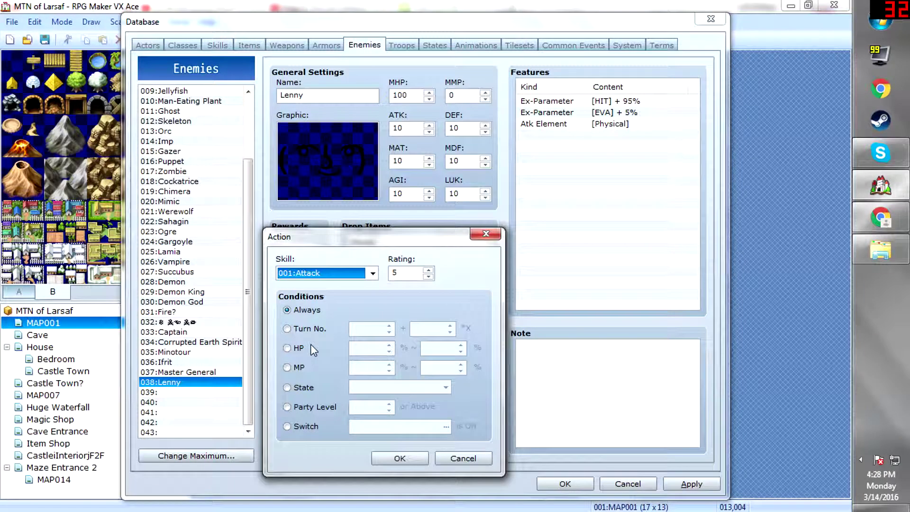
left_click(340, 276)
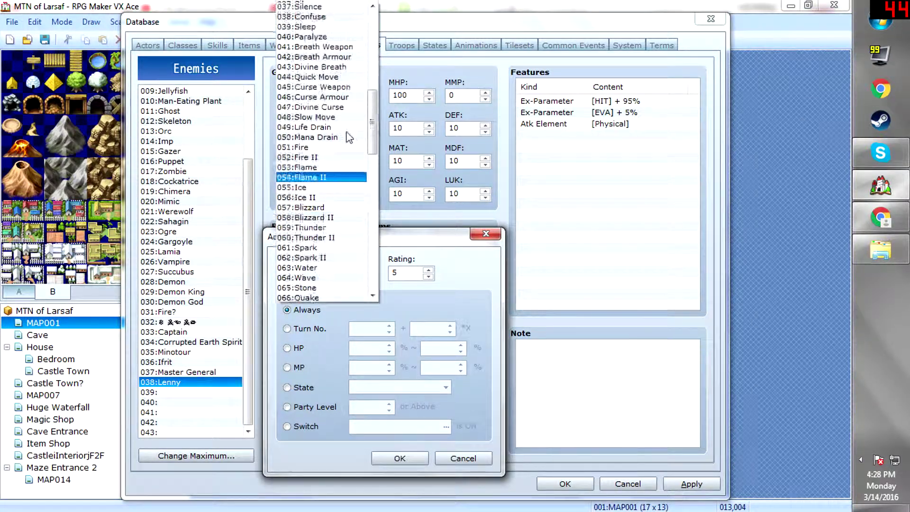
scroll(348, 138, "up", 5)
scroll(349, 138, "down", 3)
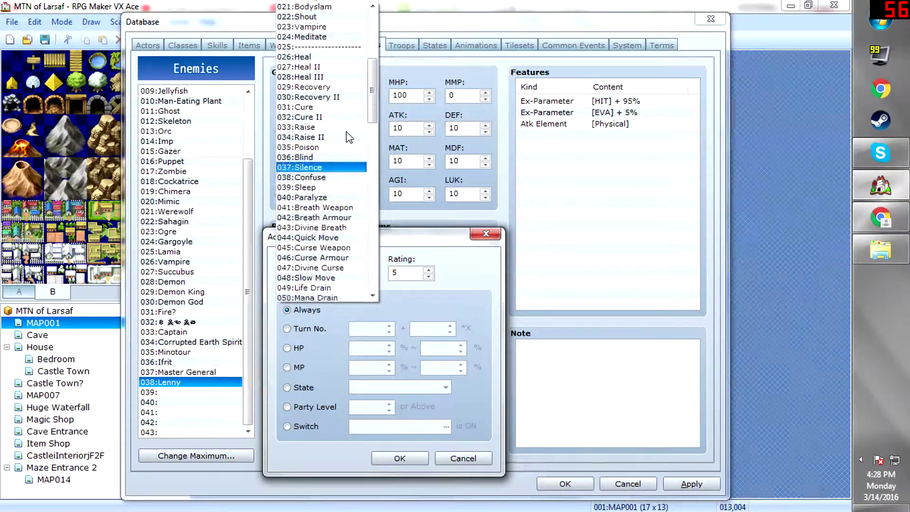
scroll(349, 137, "down", 5)
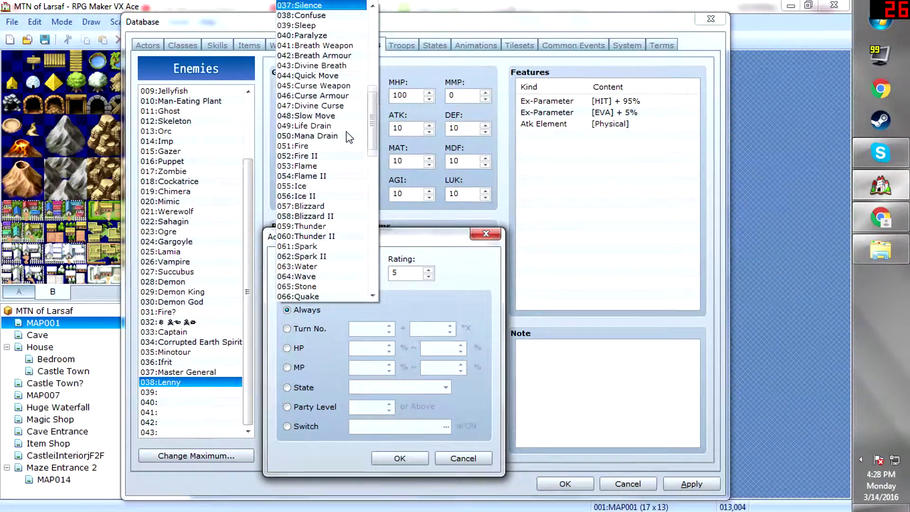
left_click(391, 245)
left_click(463, 459)
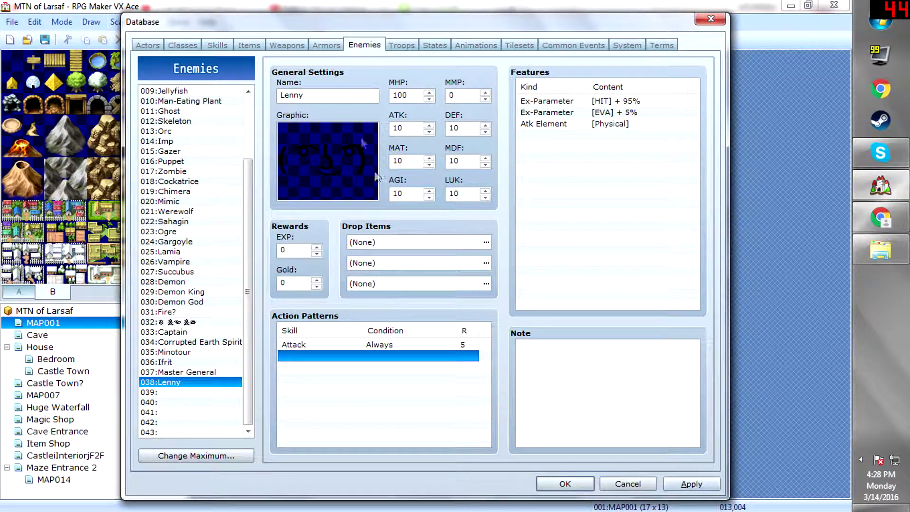
left_click(700, 492)
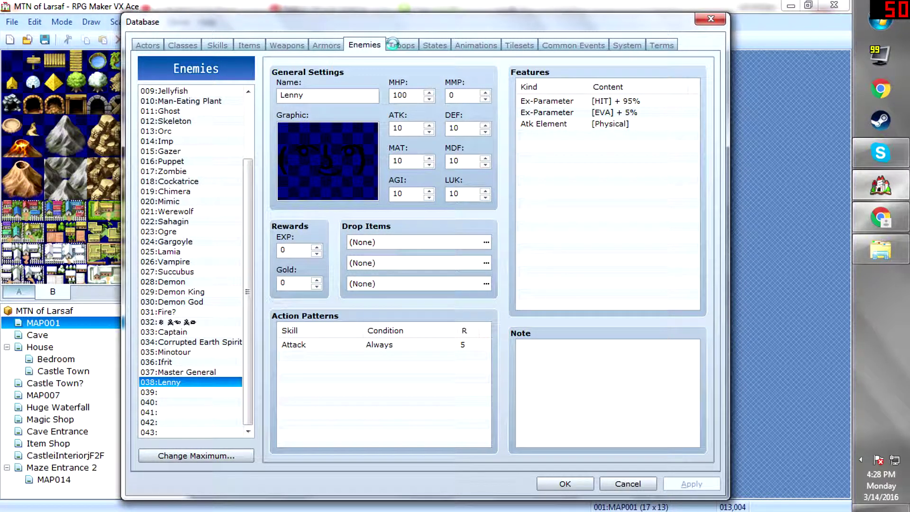
Step: Add 038:Lenny to troop 039 and drag it toward the upper left
left_click(394, 44)
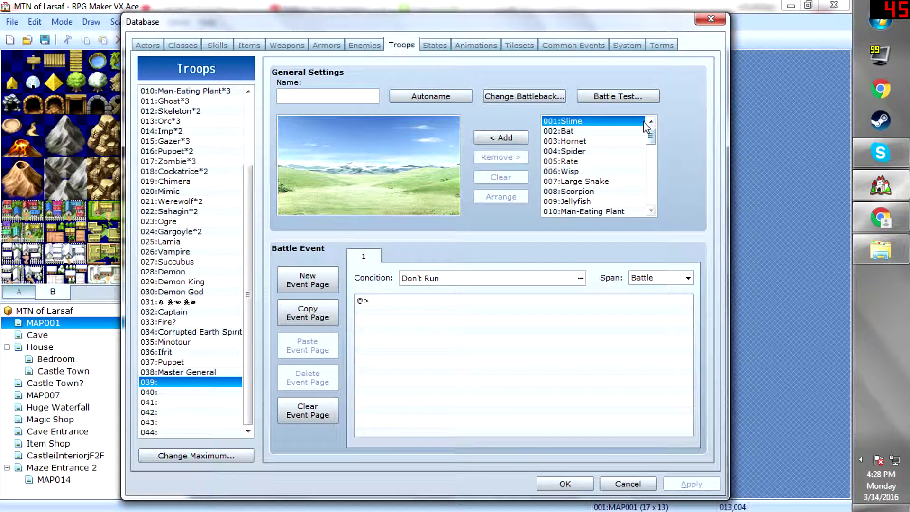
left_click_drag(650, 136, 653, 199)
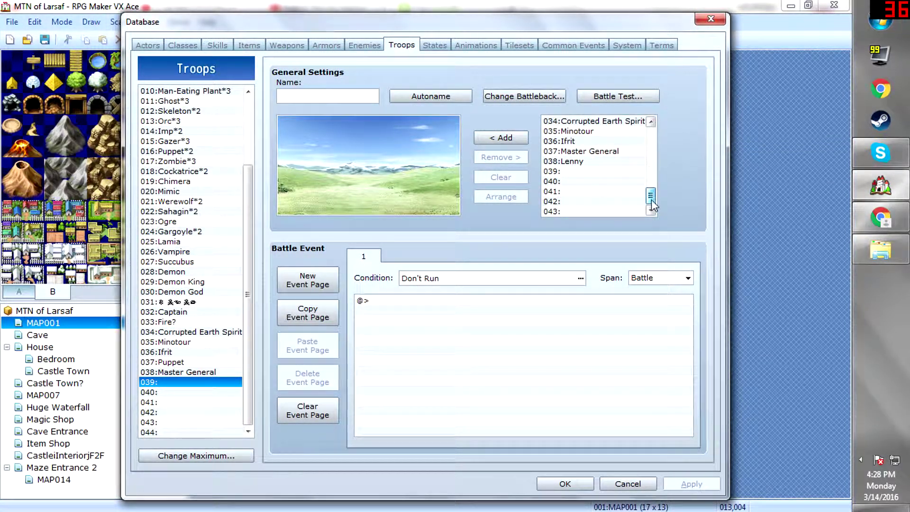
left_click(592, 161)
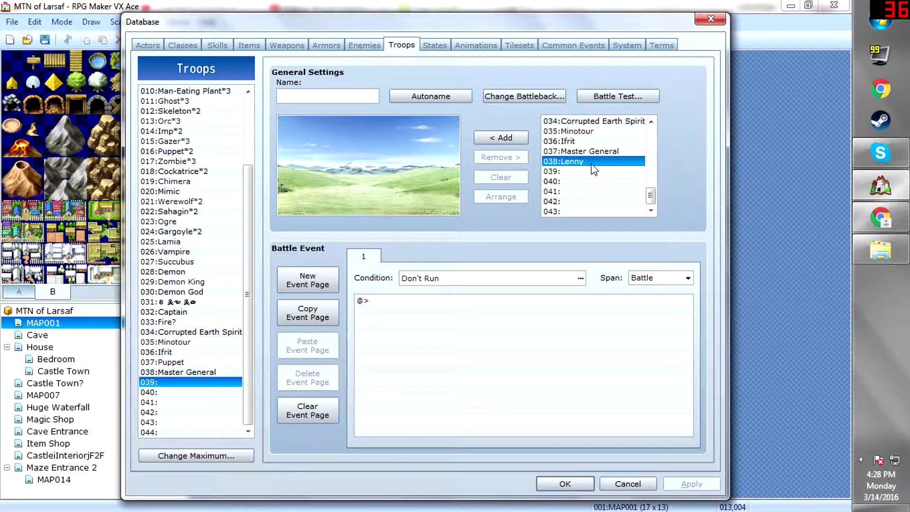
left_click(497, 140)
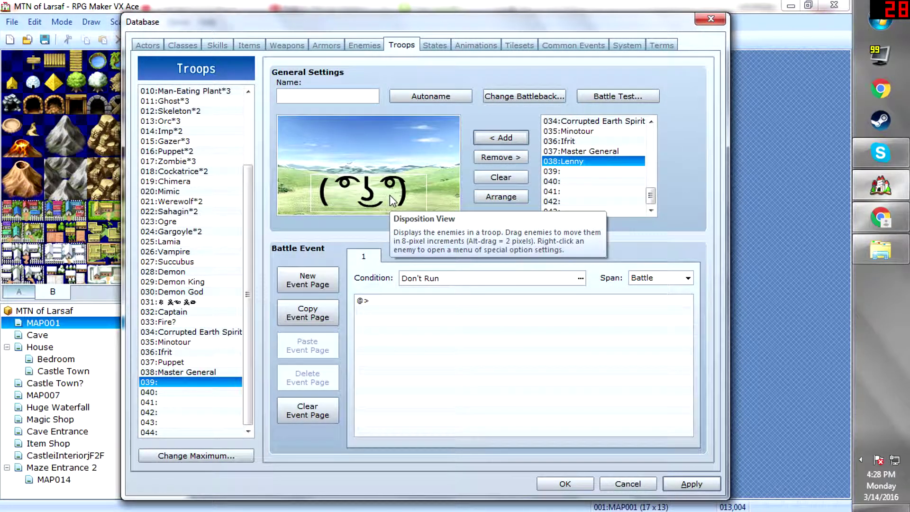
left_click_drag(389, 201, 362, 153)
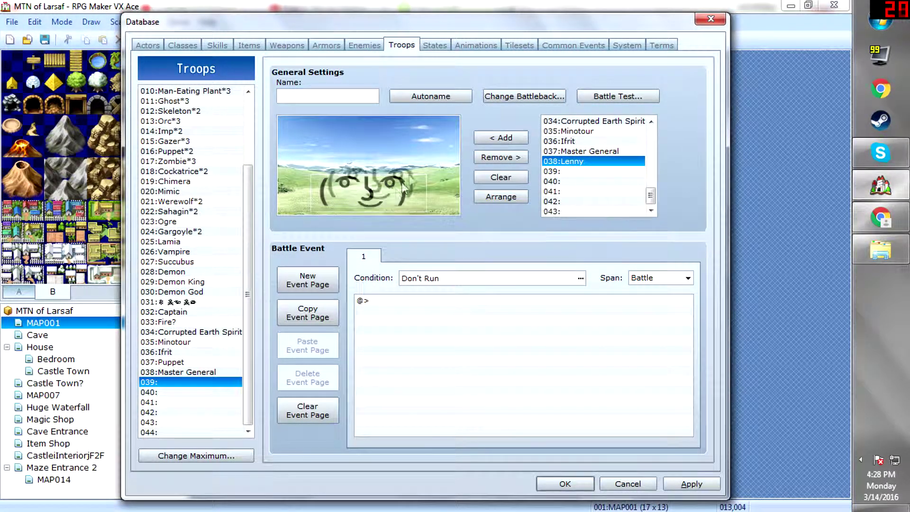
Step: Clear the troop, re-add a single Lenny, and place it at the top centre
left_click(506, 140)
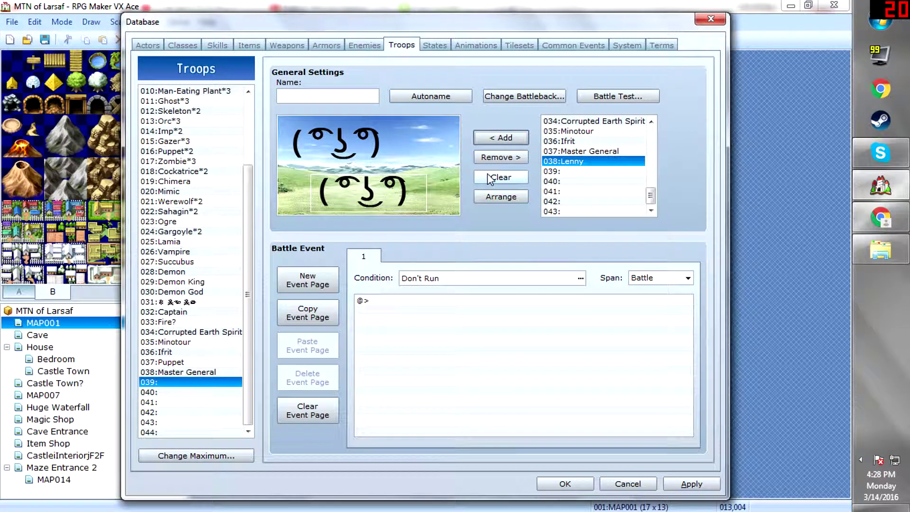
left_click(498, 177)
left_click(502, 137)
mouse_move(394, 180)
left_mouse_down()
mouse_move(383, 139)
mouse_move(397, 135)
left_mouse_up()
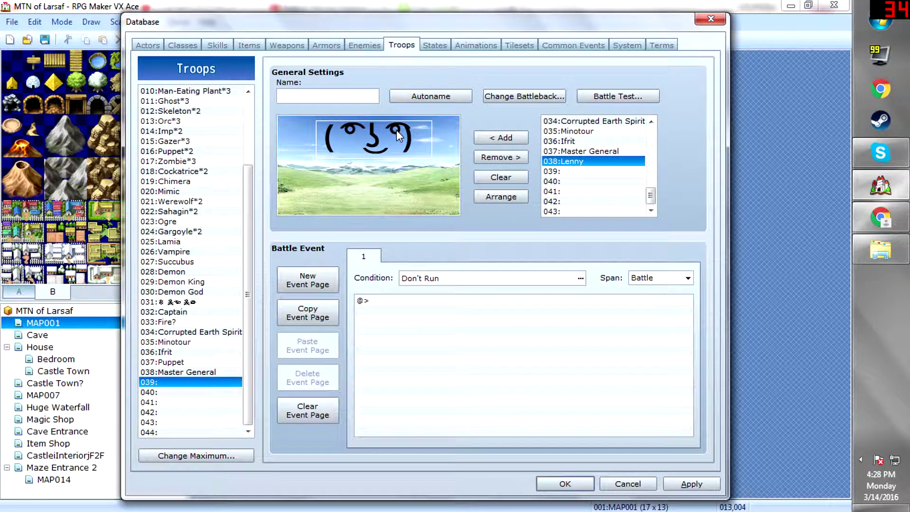
mouse_move(393, 130)
left_mouse_down()
mouse_move(441, 183)
mouse_move(553, 222)
mouse_move(393, 132)
left_mouse_up()
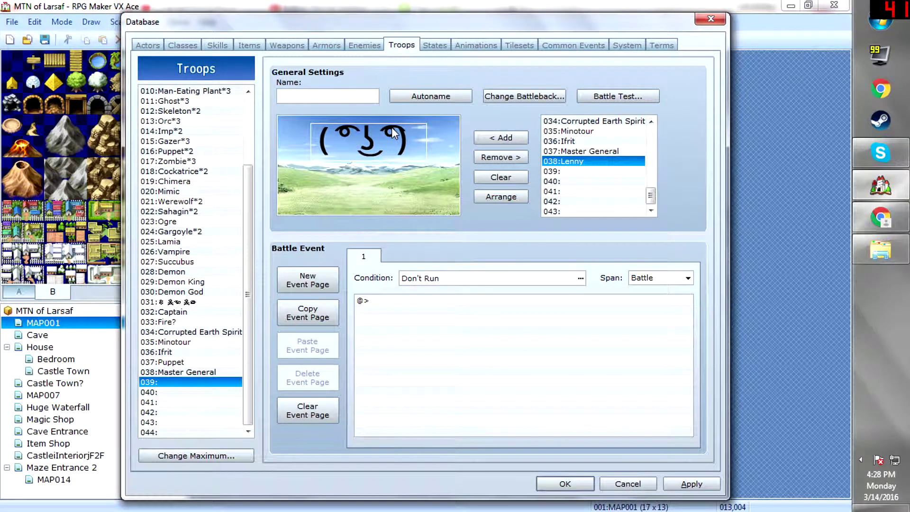
left_click_drag(392, 128, 392, 133)
Step: Name troop 039 'Lenny' and choose the Grassland battleback after previewing Forest1, Desert and others
left_click(327, 96)
type("Lenny")
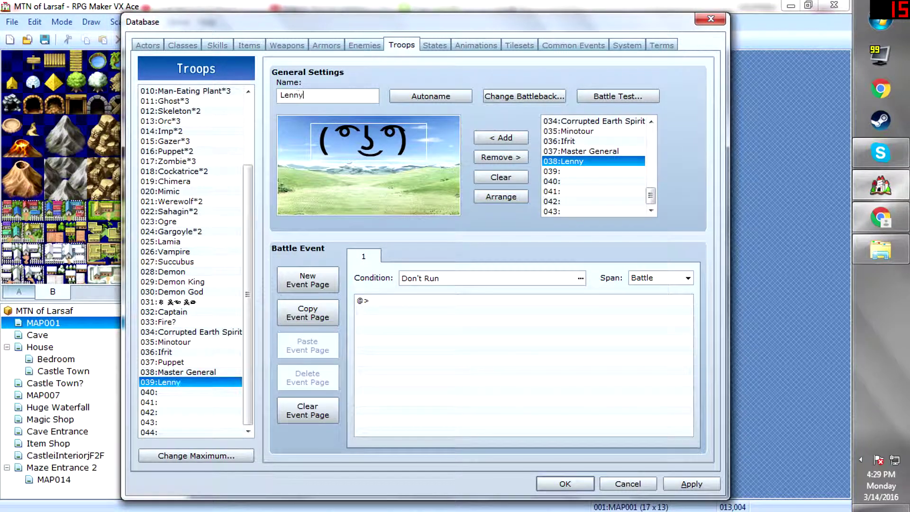
left_click(522, 96)
left_click(350, 221)
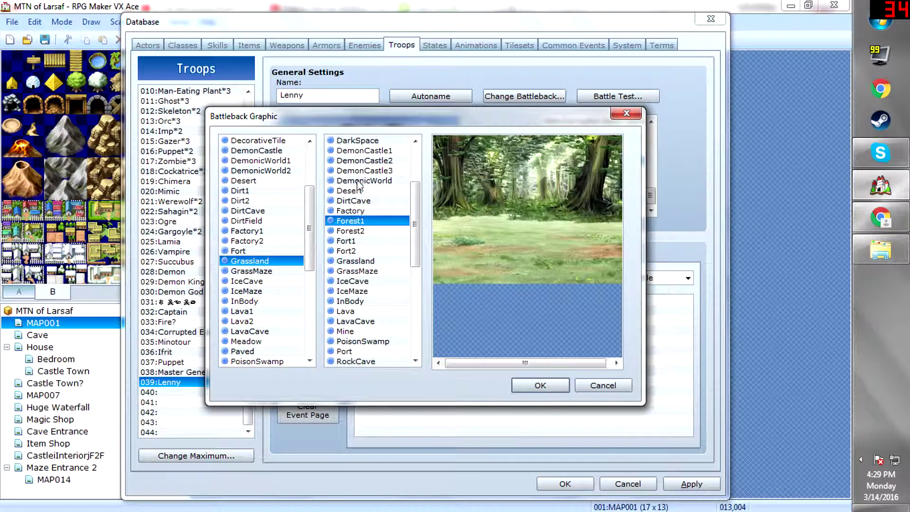
left_click(359, 171)
left_click(350, 191)
left_click(356, 210)
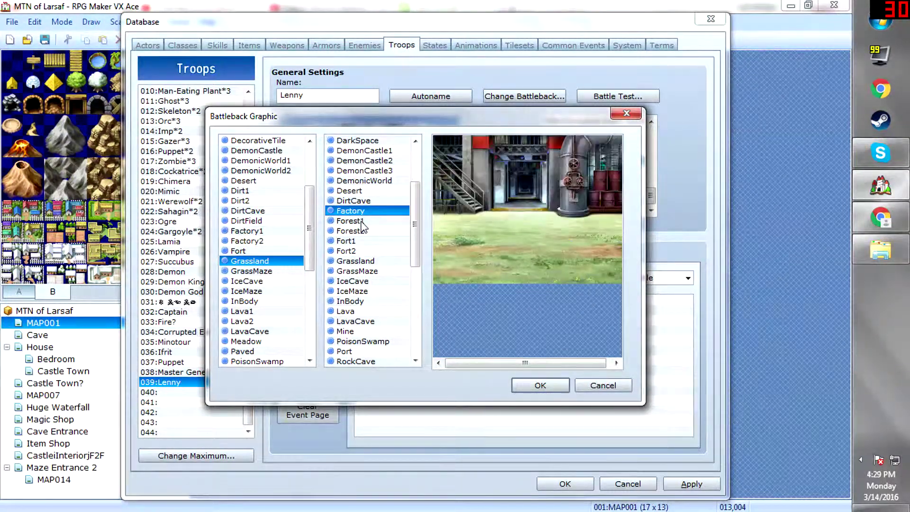
left_click(356, 261)
left_click(541, 385)
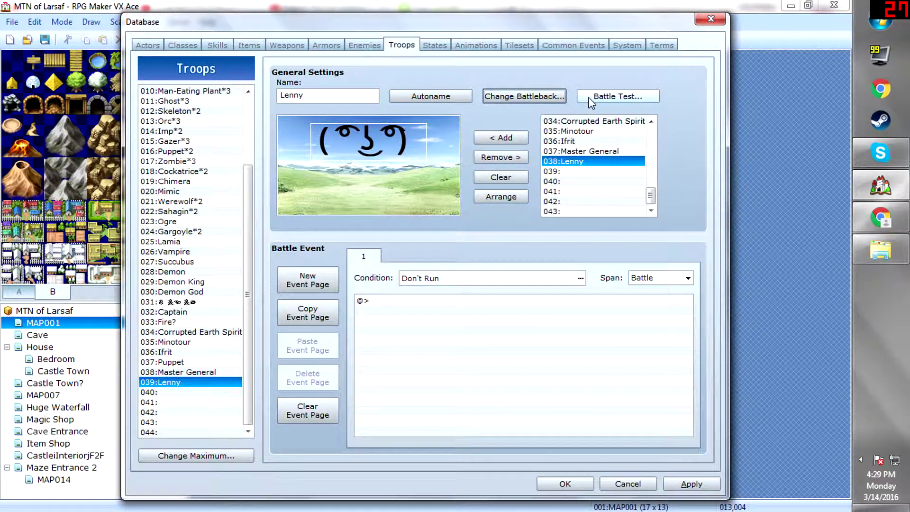
left_click(605, 96)
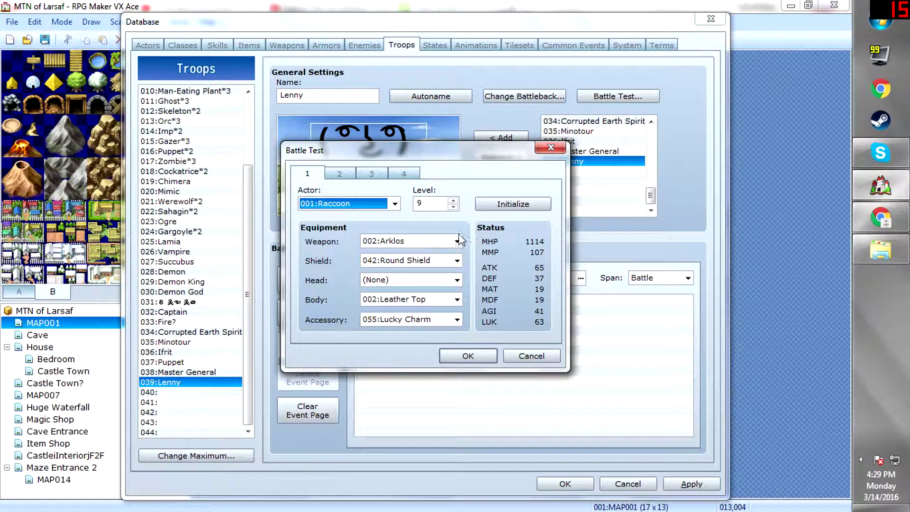
left_click(348, 177)
left_click(371, 177)
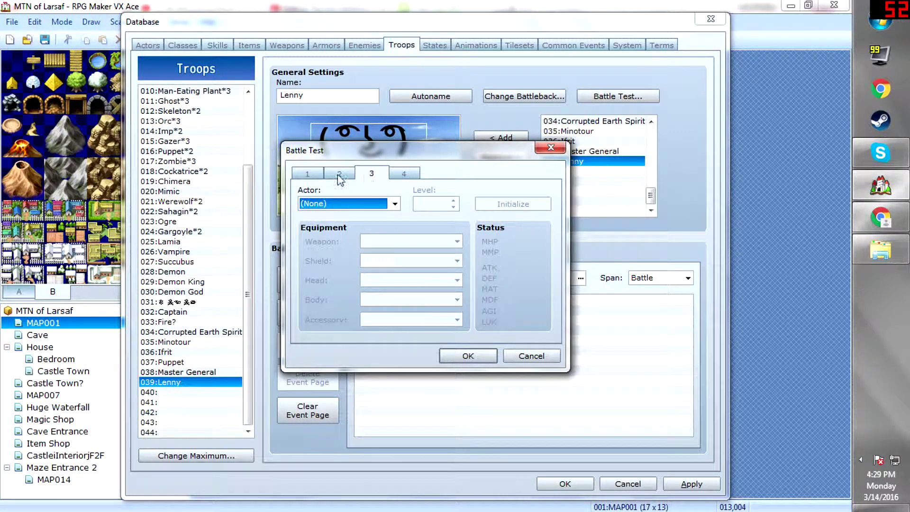
left_click(304, 176)
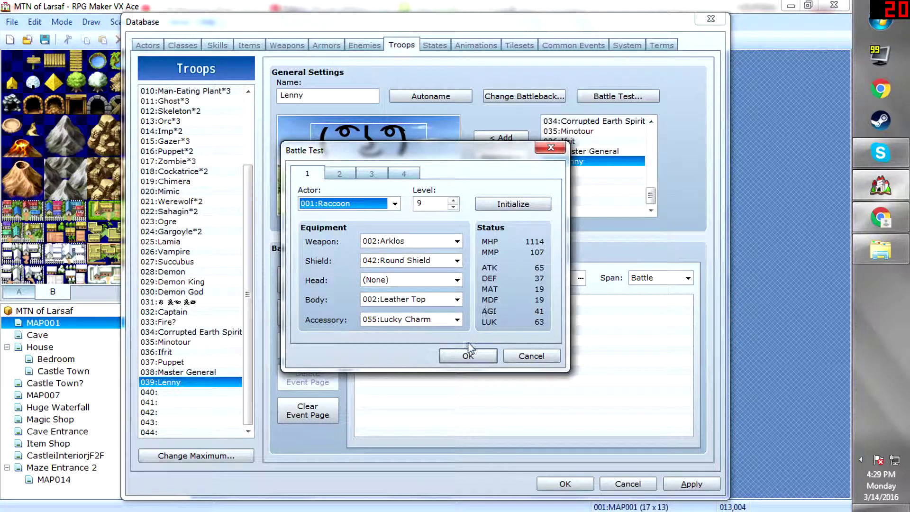
left_click(468, 358)
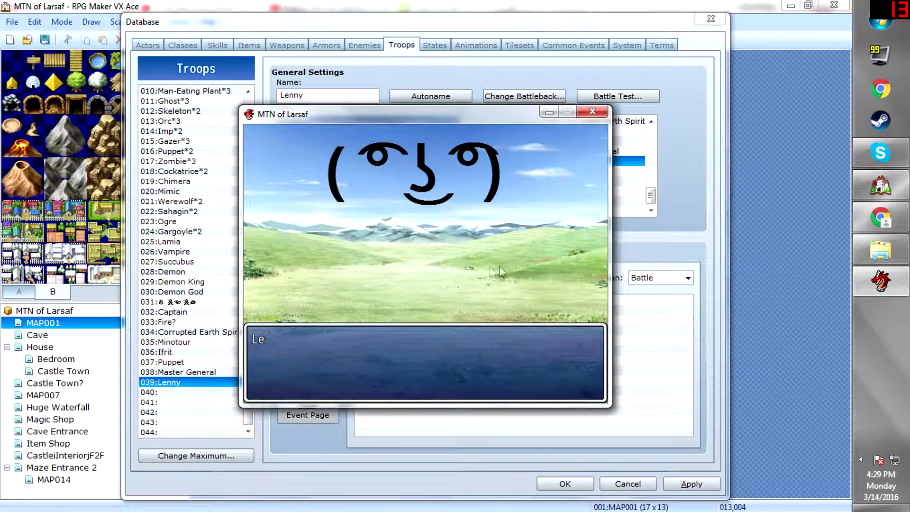
key("Return")
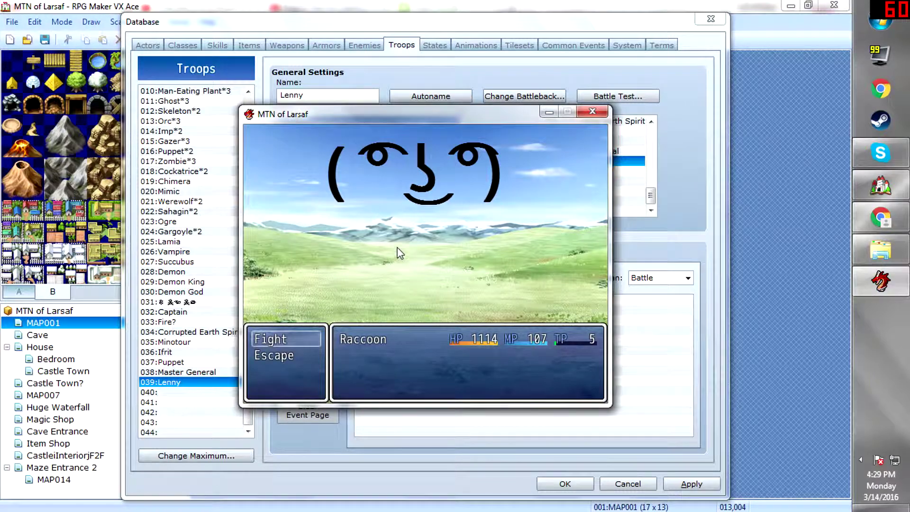
left_click(580, 115)
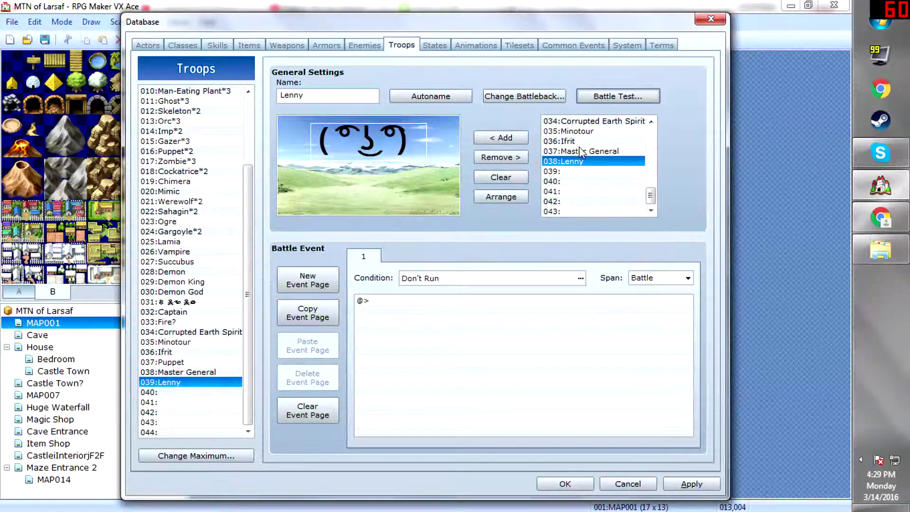